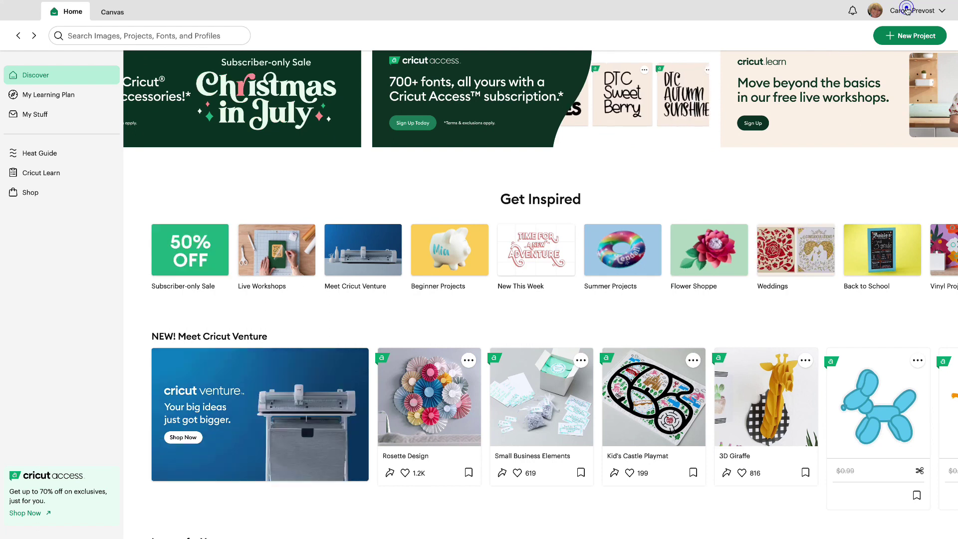
Step: Expand the profile name menu at the top right of the Home page
click(908, 11)
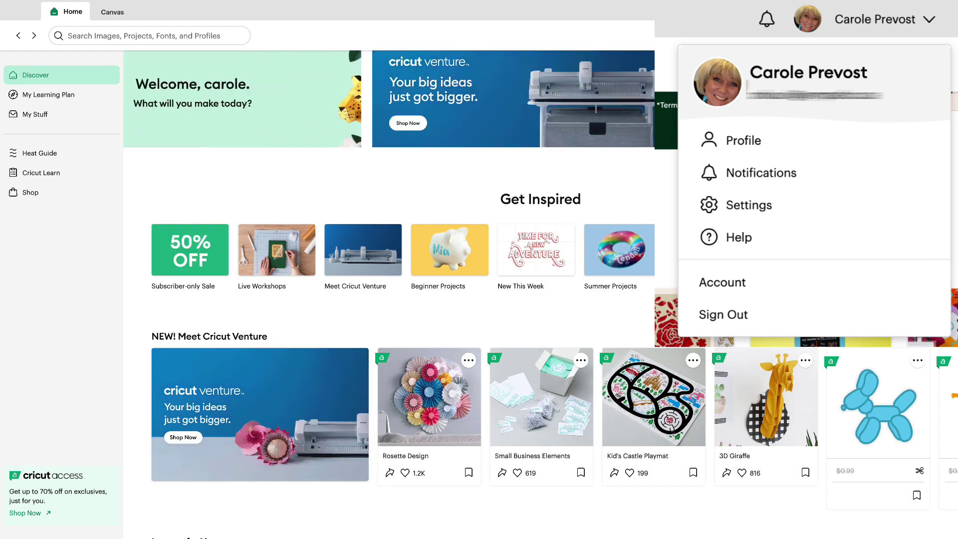
Step: Check the General settings showing the Beta experience and active subscription, then close them
click(748, 204)
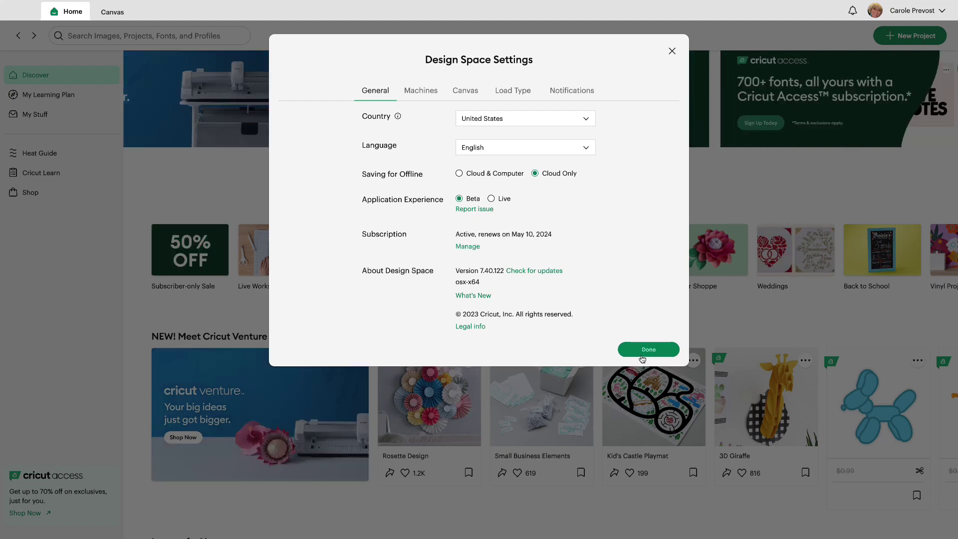
click(638, 350)
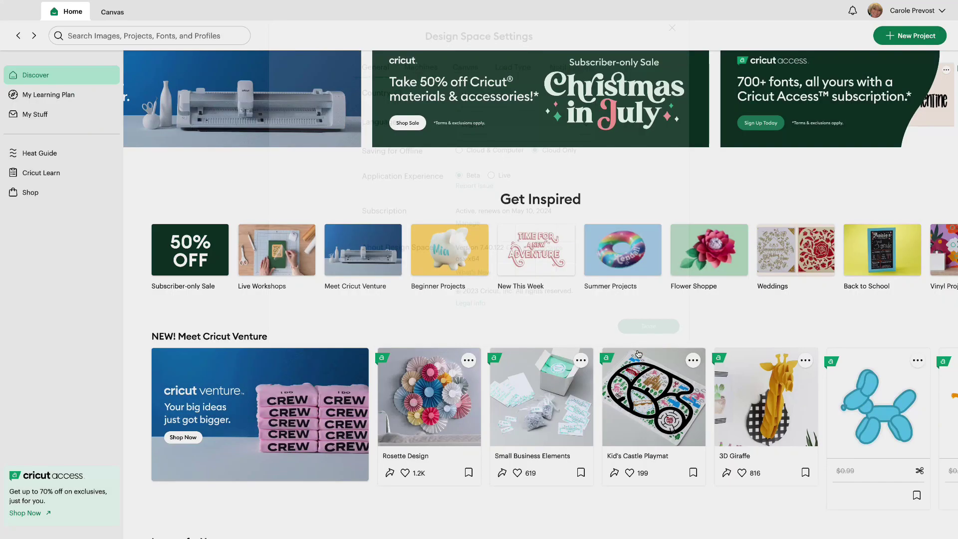
click(118, 11)
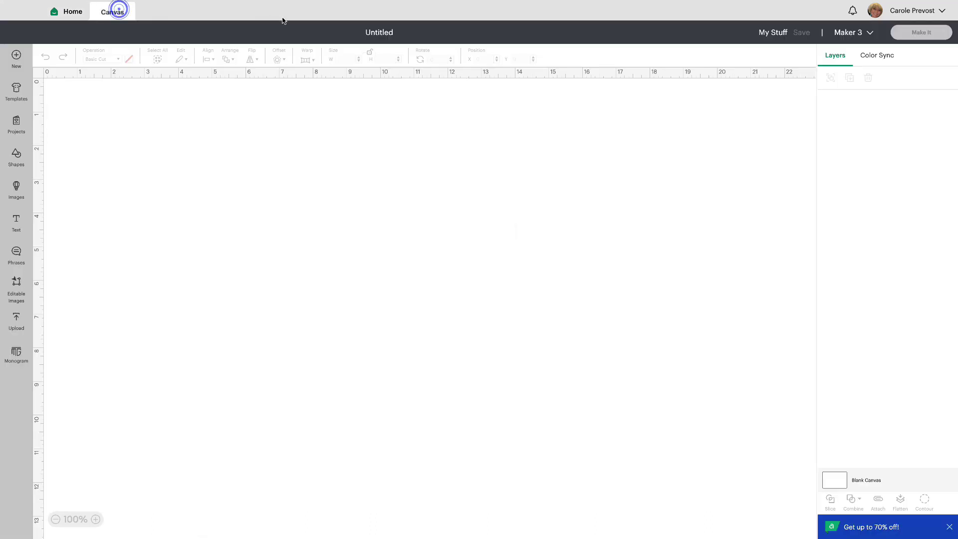
click(72, 12)
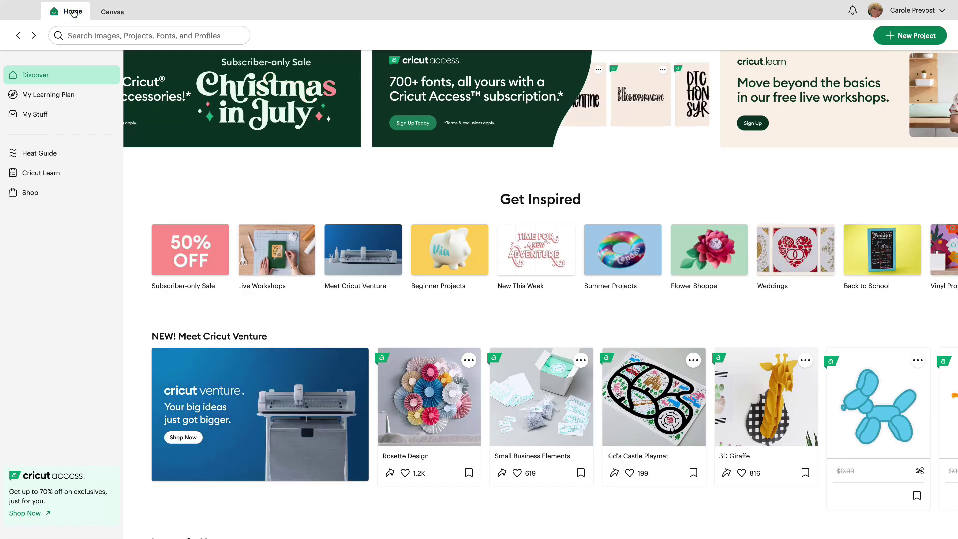